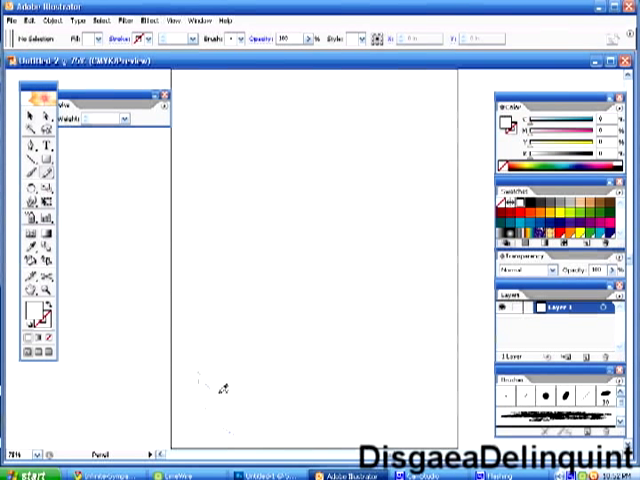
- Sketch a closed, jagged flame outline across the artboard with the Pencil tool
{"action": "mouse_move", "coordinate": [238, 243]}
{"action": "left_mouse_down"}
{"action": "mouse_move", "coordinate": [267, 180]}
{"action": "mouse_move", "coordinate": [290, 190]}
{"action": "mouse_move", "coordinate": [328, 165]}
{"action": "mouse_move", "coordinate": [350, 208]}
{"action": "mouse_move", "coordinate": [343, 240]}
{"action": "mouse_move", "coordinate": [402, 210]}
{"action": "mouse_move", "coordinate": [420, 258]}
{"action": "mouse_move", "coordinate": [420, 323]}
{"action": "mouse_move", "coordinate": [412, 345]}
{"action": "mouse_move", "coordinate": [412, 398]}
{"action": "mouse_move", "coordinate": [395, 423]}
{"action": "mouse_move", "coordinate": [327, 436]}
{"action": "mouse_move", "coordinate": [240, 430]}
{"action": "mouse_move", "coordinate": [220, 415]}
{"action": "left_mouse_up"}
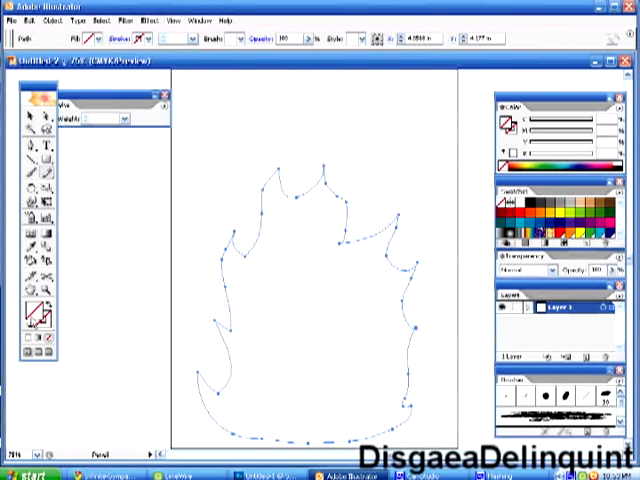
- Fill the flame outline with an orange-yellow from the Color Picker
{"action": "double_click", "coordinate": [38, 315]}
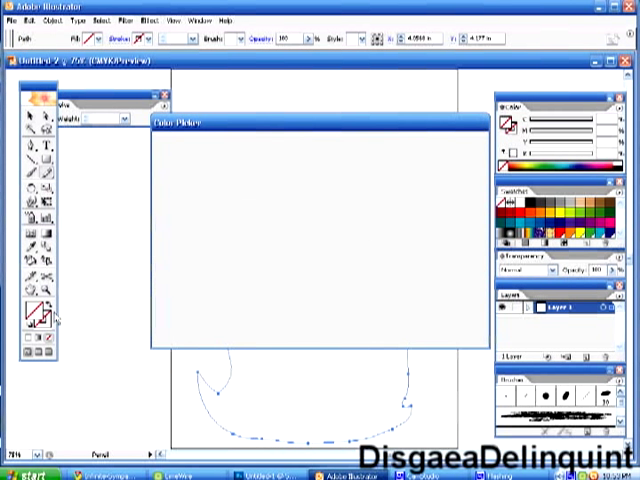
{"action": "left_click", "coordinate": [316, 162]}
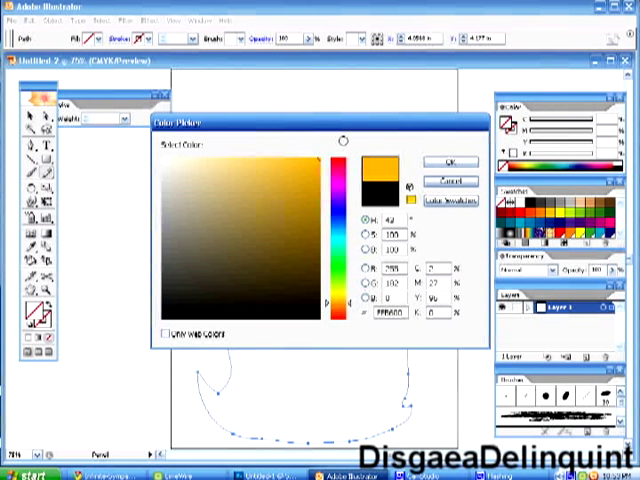
{"action": "left_click", "coordinate": [438, 164]}
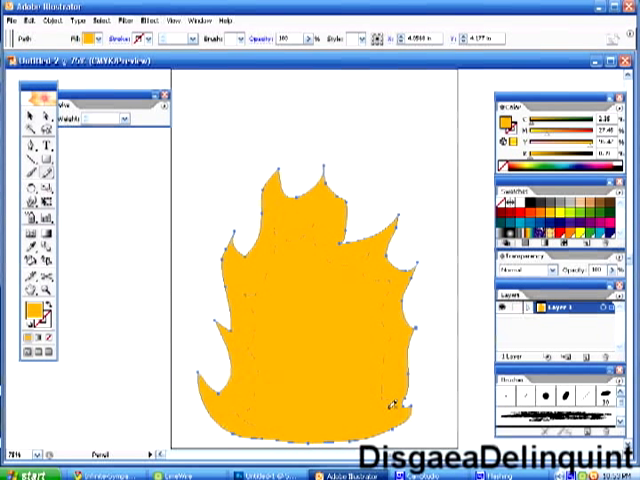
- Fill the inner flame shape with a lighter yellow
{"action": "left_click", "coordinate": [265, 421]}
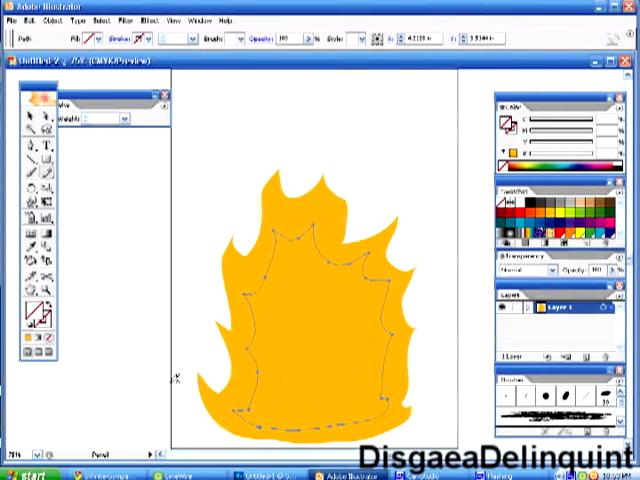
{"action": "double_click", "coordinate": [38, 316]}
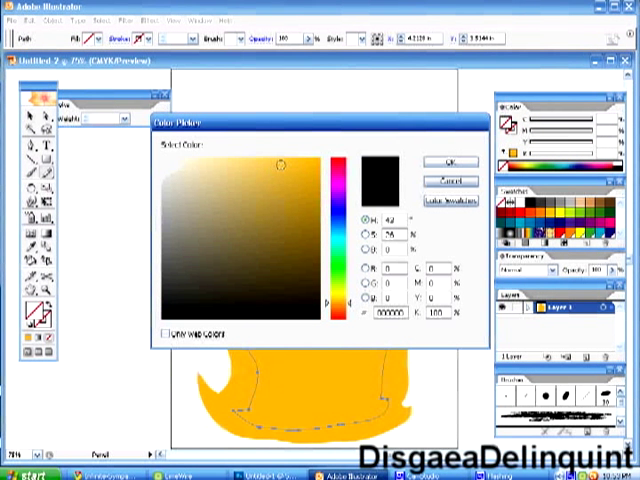
{"action": "left_click", "coordinate": [322, 153]}
{"action": "left_click", "coordinate": [273, 158]}
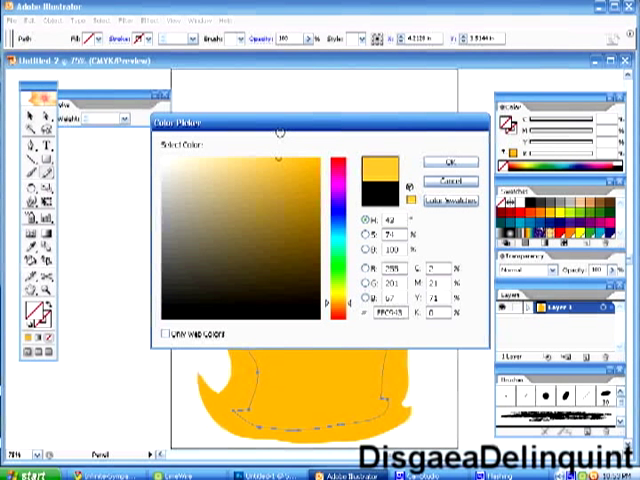
{"action": "left_click", "coordinate": [450, 163]}
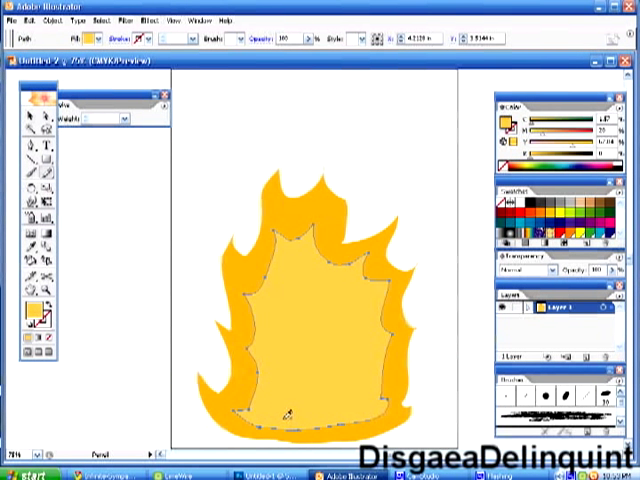
- Pencil a third, smaller flame shape inside the inner one, redrawing it after an undo
{"action": "mouse_move", "coordinate": [278, 415]}
{"action": "left_mouse_down"}
{"action": "mouse_move", "coordinate": [278, 293]}
{"action": "mouse_move", "coordinate": [352, 287]}
{"action": "left_mouse_up"}
{"action": "mouse_move", "coordinate": [352, 287]}
{"action": "left_mouse_down"}
{"action": "mouse_move", "coordinate": [365, 365]}
{"action": "mouse_move", "coordinate": [337, 403]}
{"action": "mouse_move", "coordinate": [275, 415]}
{"action": "left_mouse_up"}
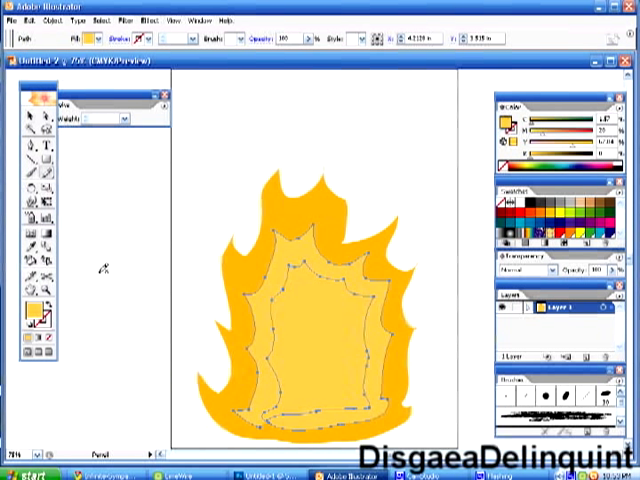
{"action": "key", "text": "ctrl+z"}
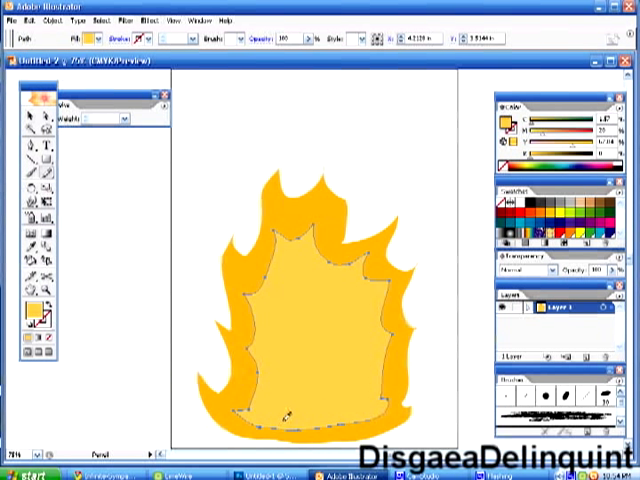
{"action": "mouse_move", "coordinate": [287, 415]}
{"action": "left_mouse_down"}
{"action": "mouse_move", "coordinate": [272, 410]}
{"action": "mouse_move", "coordinate": [275, 305]}
{"action": "mouse_move", "coordinate": [305, 265]}
{"action": "mouse_move", "coordinate": [335, 268]}
{"action": "mouse_move", "coordinate": [358, 287]}
{"action": "mouse_move", "coordinate": [372, 352]}
{"action": "mouse_move", "coordinate": [370, 392]}
{"action": "mouse_move", "coordinate": [290, 415]}
{"action": "left_mouse_up"}
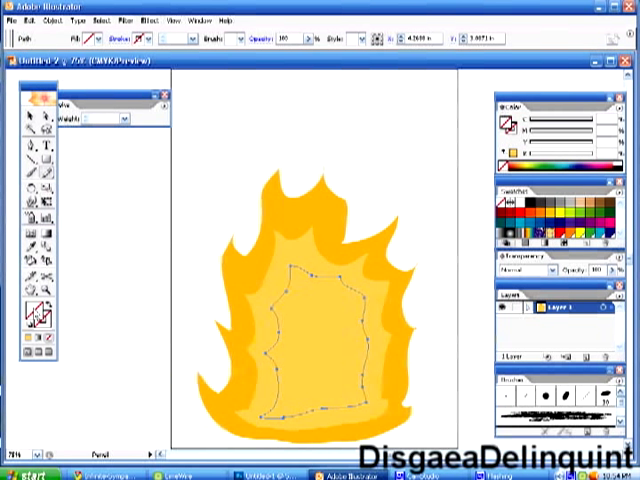
- Fill the third flame layer with pale yellow
{"action": "double_click", "coordinate": [38, 315]}
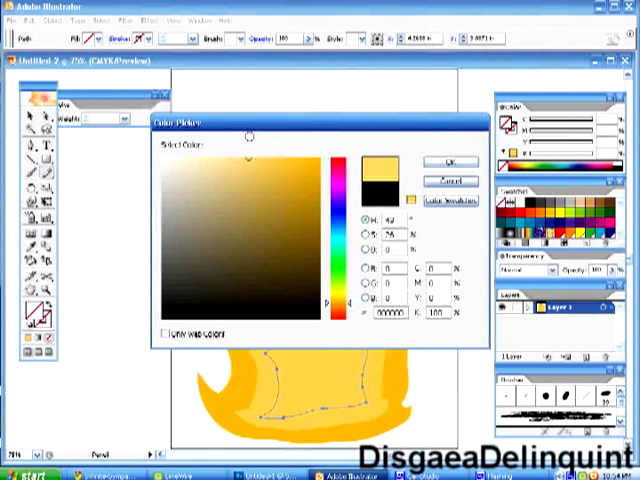
{"action": "left_click", "coordinate": [235, 155]}
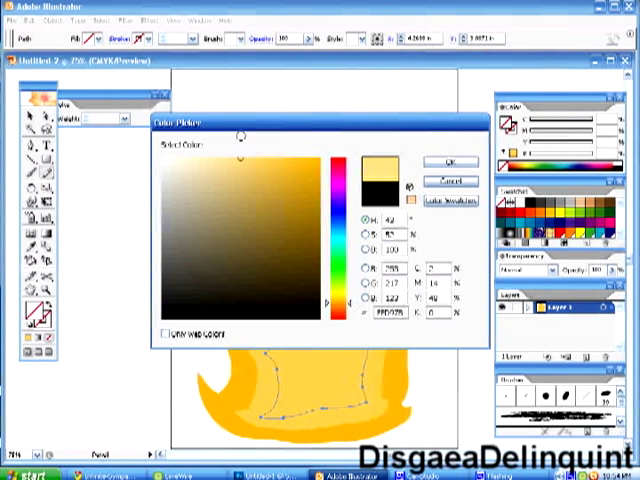
{"action": "left_click", "coordinate": [440, 167]}
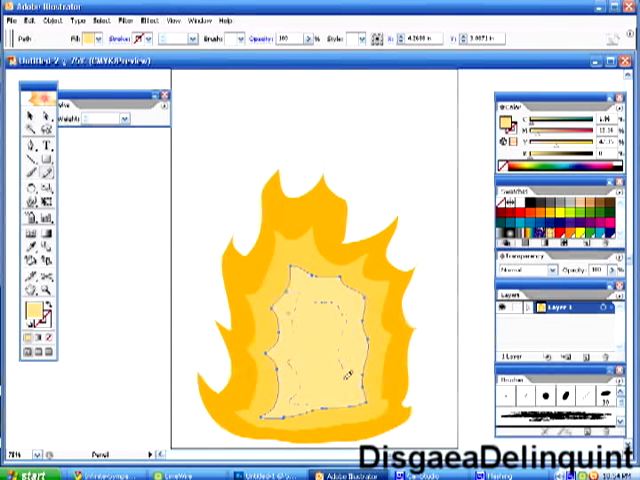
- Draw a small core shape inside the pale layer and fill it cream
{"action": "left_click", "coordinate": [312, 400]}
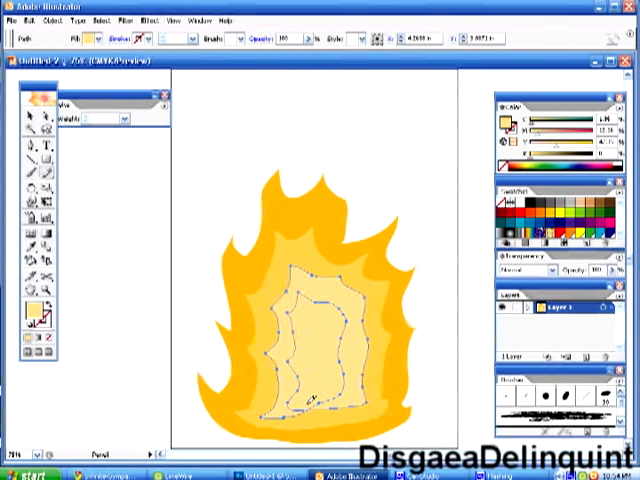
{"action": "key", "text": "Delete"}
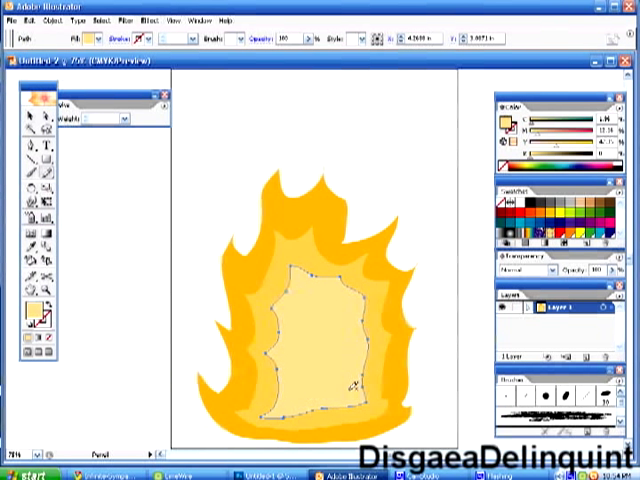
{"action": "mouse_move", "coordinate": [352, 388]}
{"action": "left_mouse_down"}
{"action": "mouse_move", "coordinate": [325, 303]}
{"action": "mouse_move", "coordinate": [352, 388]}
{"action": "left_mouse_up"}
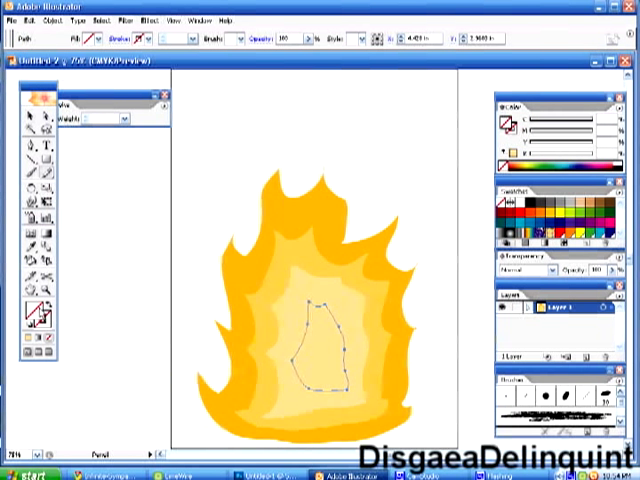
{"action": "double_click", "coordinate": [42, 312]}
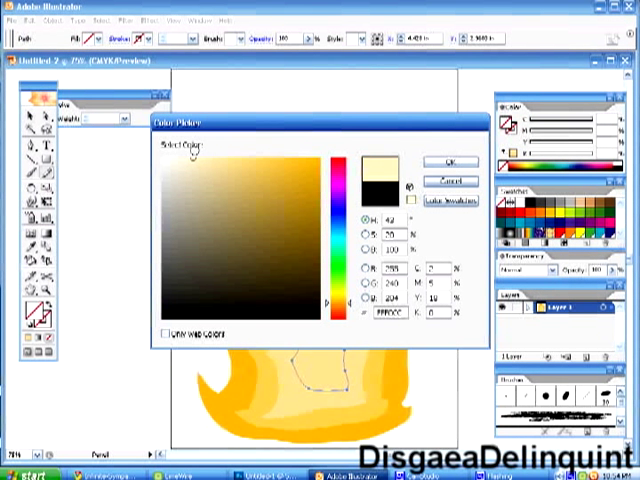
{"action": "left_click", "coordinate": [448, 163]}
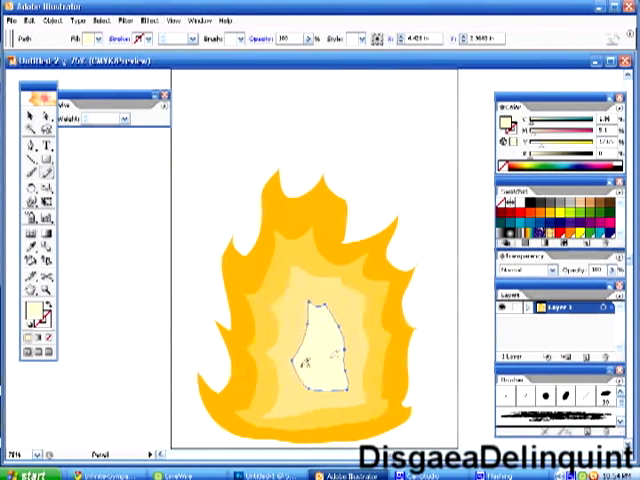
{"action": "left_click", "coordinate": [30, 116]}
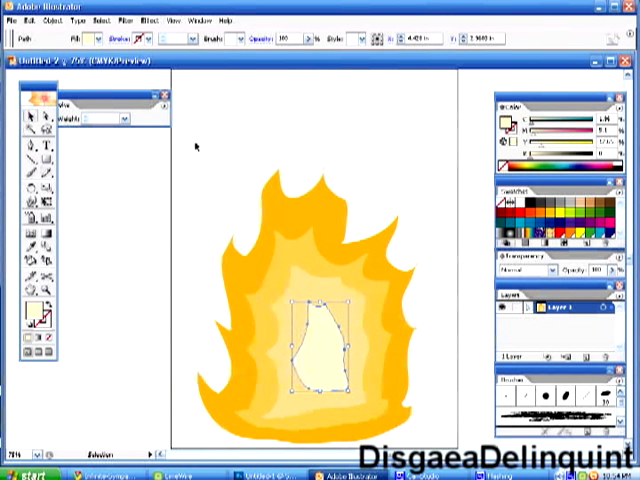
- Marquee-select all four flame layers and give them a black stroke
{"action": "left_click_drag", "start_coordinate": [213, 147], "coordinate": [410, 400]}
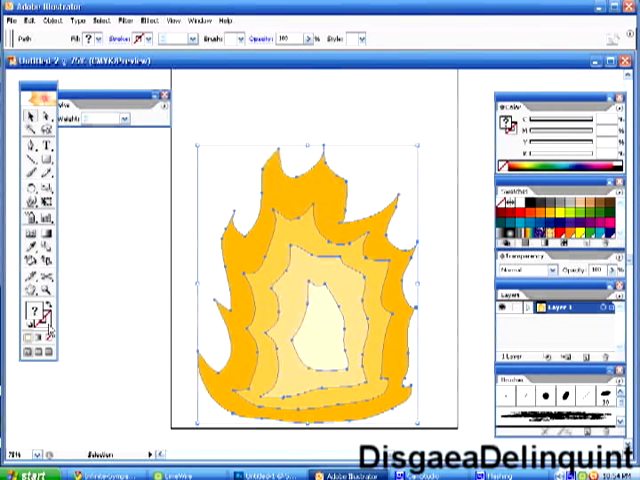
{"action": "left_click", "coordinate": [42, 322]}
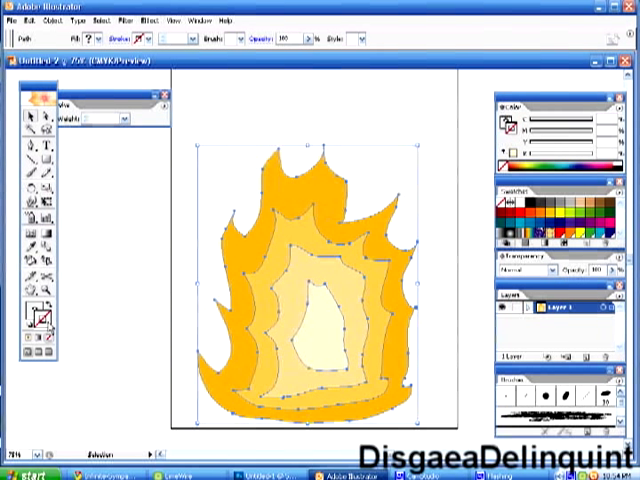
{"action": "double_click", "coordinate": [42, 320]}
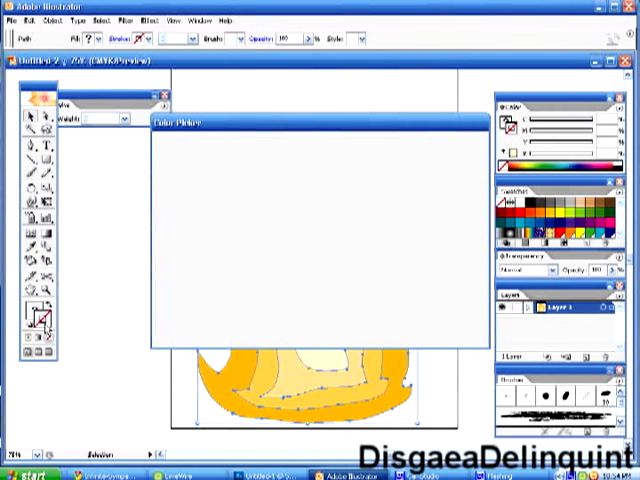
{"action": "left_click", "coordinate": [162, 314]}
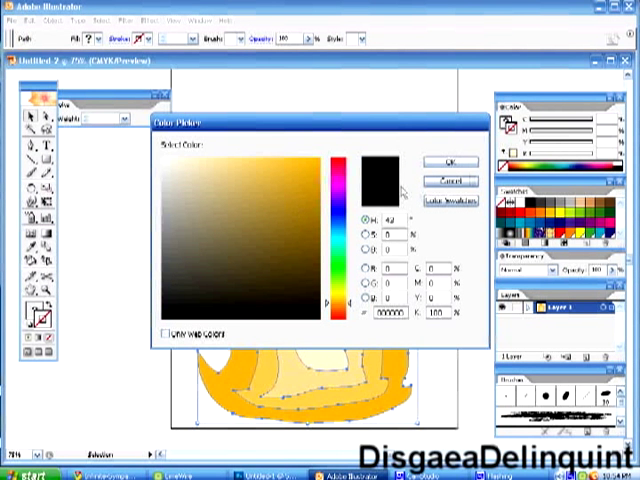
{"action": "left_click", "coordinate": [445, 162]}
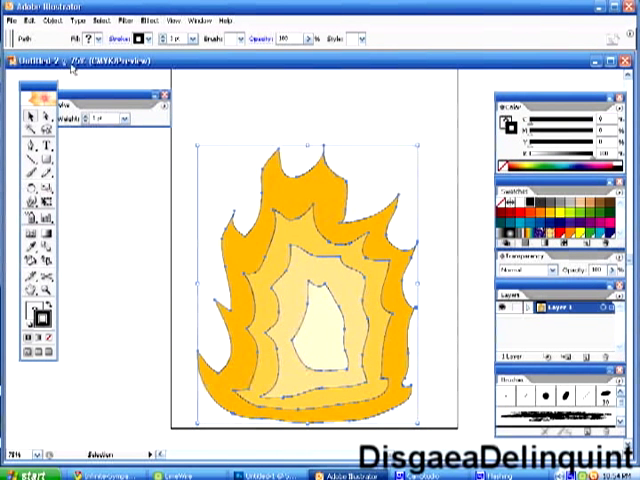
{"action": "left_click", "coordinate": [55, 20]}
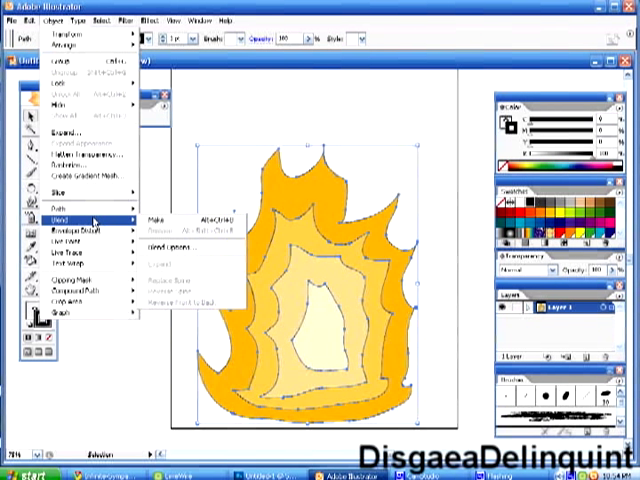
{"action": "mouse_move", "coordinate": [62, 220]}
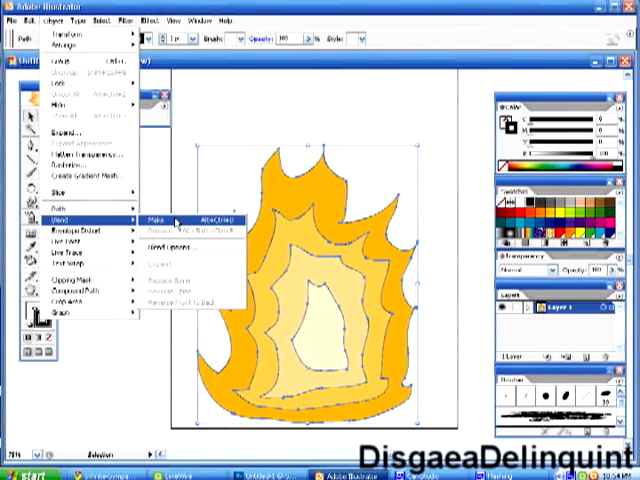
- Apply Object > Blend > Make to merge the nested layers into one gradient flame
{"action": "left_click", "coordinate": [226, 224]}
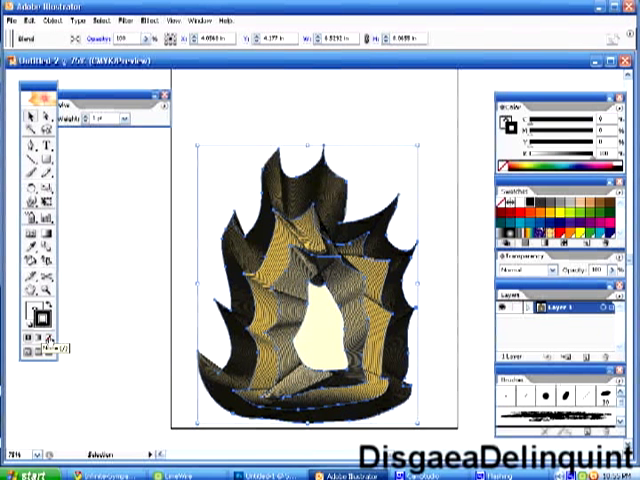
- Set the stroke to None and deselect to reveal the smooth orange-to-cream flame
{"action": "left_click", "coordinate": [48, 342]}
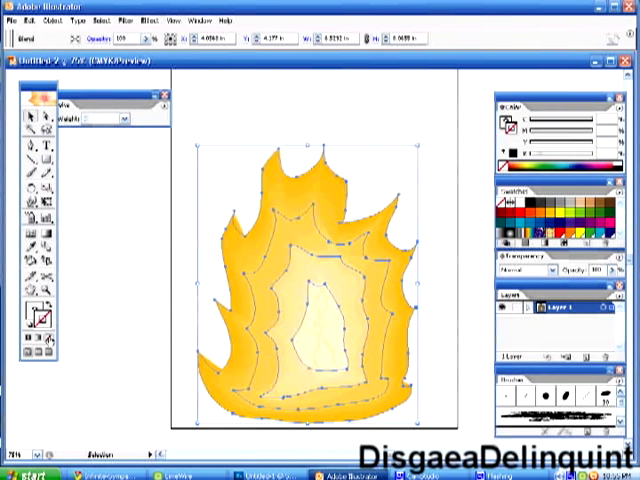
{"action": "left_click", "coordinate": [292, 118]}
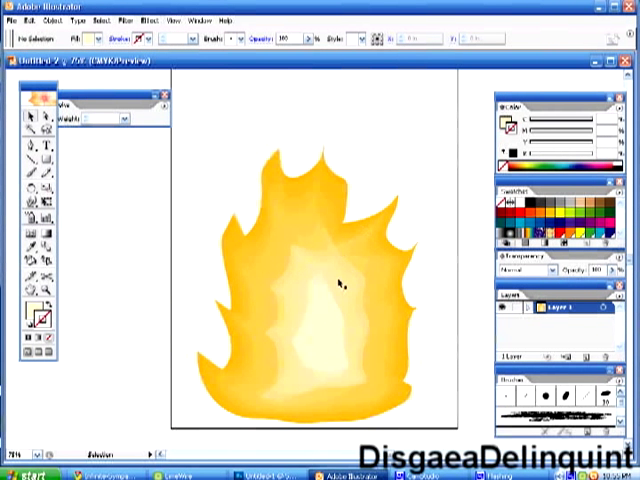